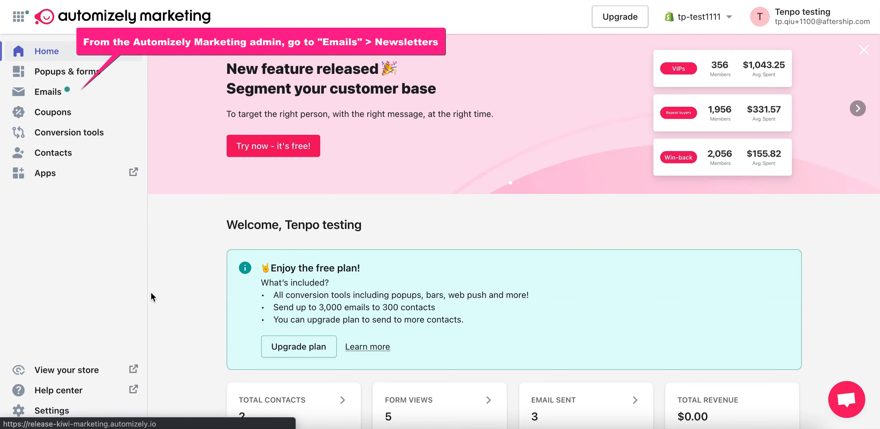
Step: Start a new email newsletter from the trending Black Friday 03 template
click(49, 90)
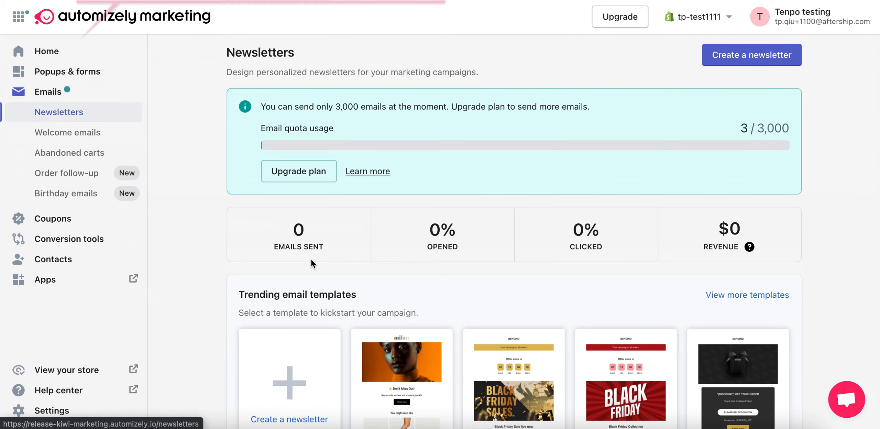
scroll(311, 258, down, 4)
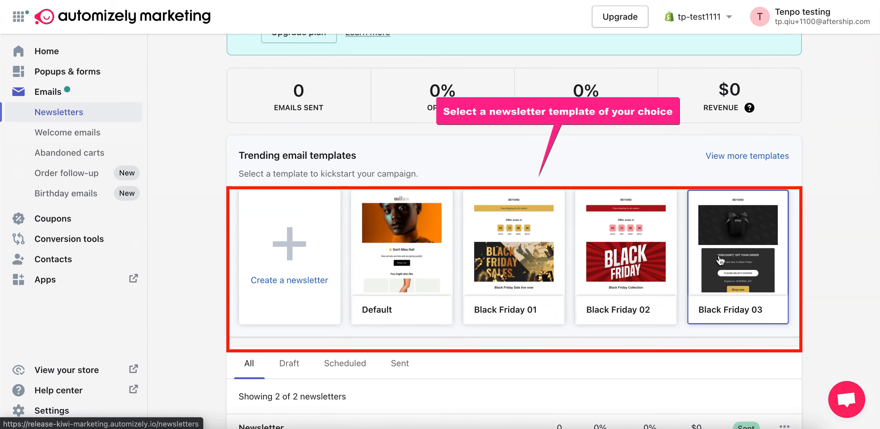
click(720, 261)
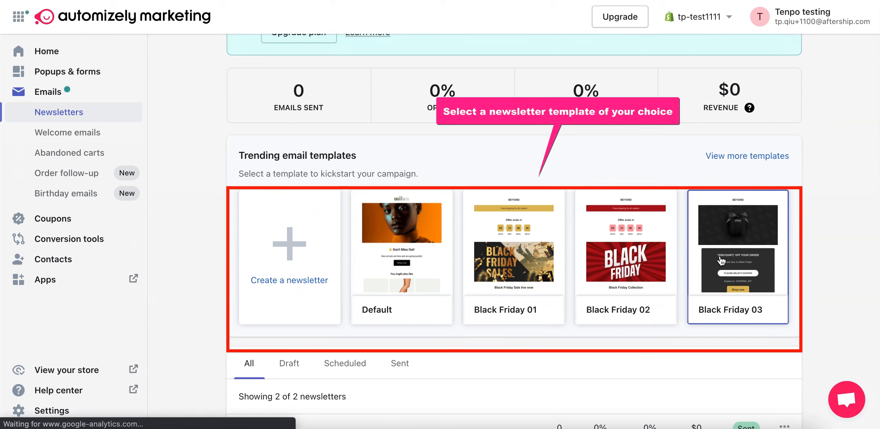
click(721, 261)
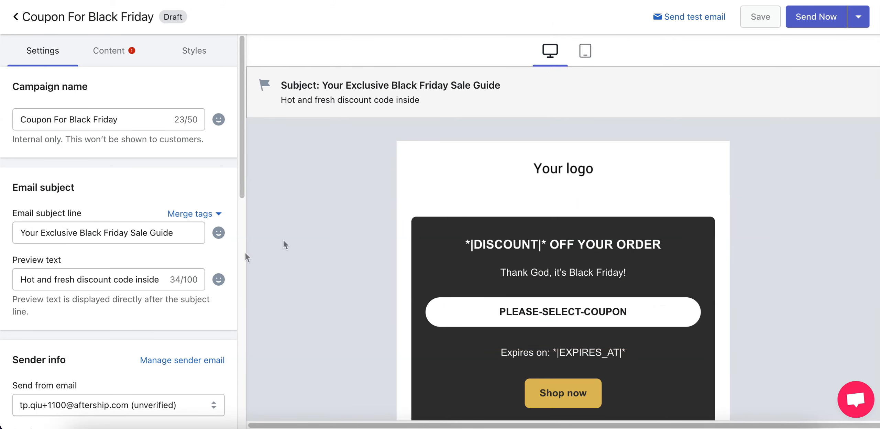
Step: Review the newsletter's campaign name, email subject line with its available merge tags, and preview text
click(153, 124)
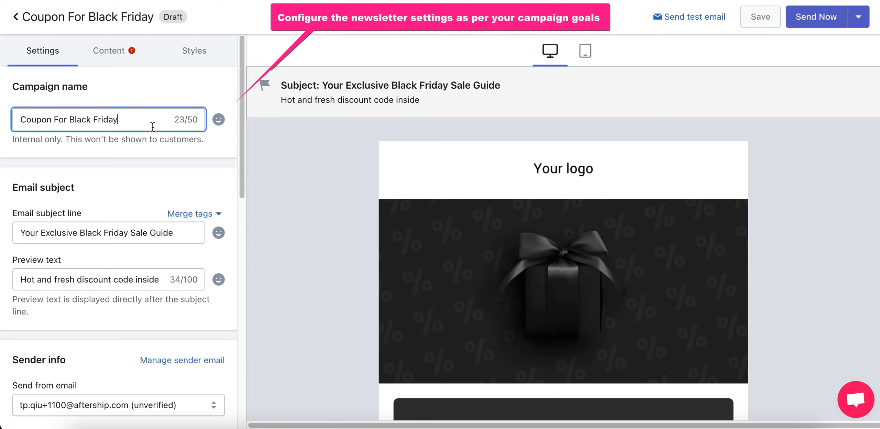
scroll(145, 186, down, 2)
click(191, 159)
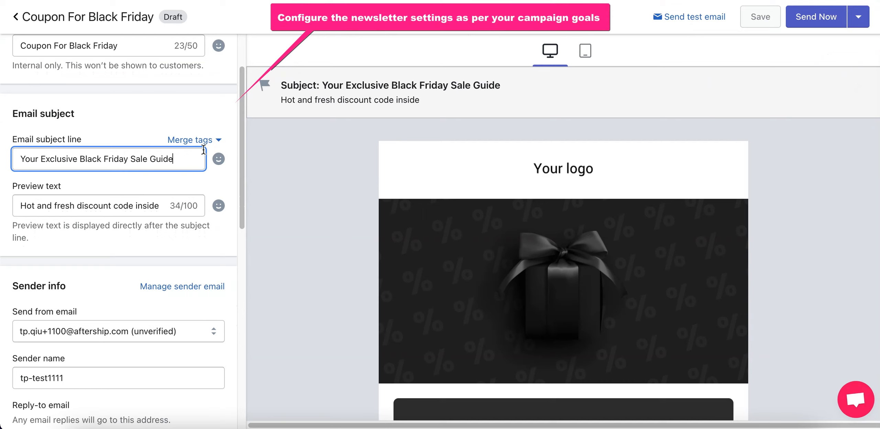
click(220, 140)
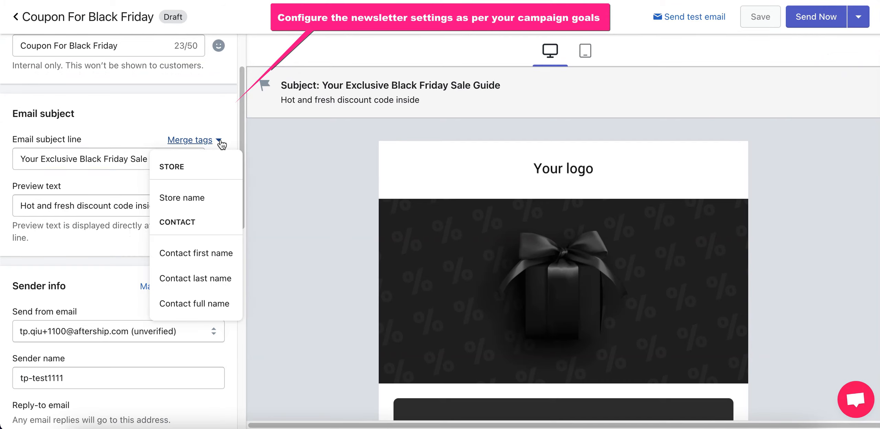
click(113, 176)
scroll(113, 176, down, 2)
click(166, 158)
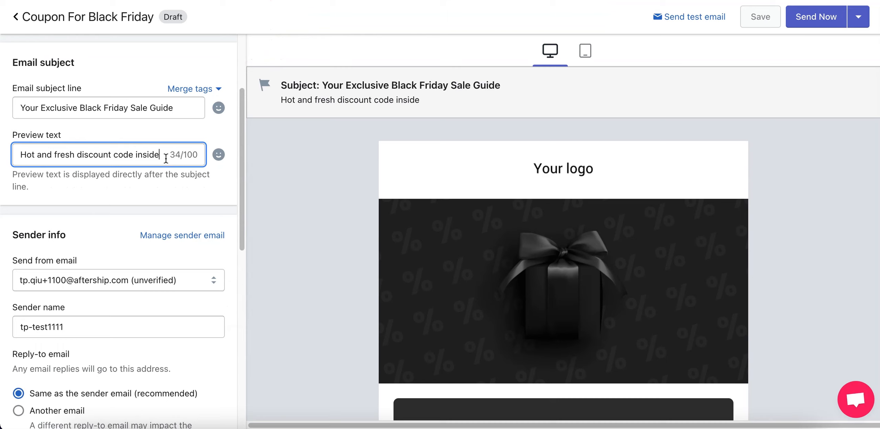
Step: Check the newsletter's send-from email and sender name, and set the reply-to option to Another email
scroll(166, 159, down, 2)
click(186, 211)
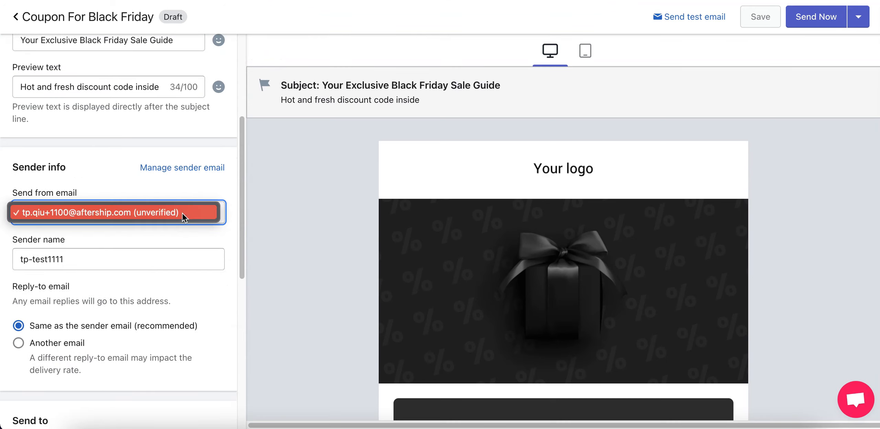
scroll(184, 213, down, 1)
click(154, 190)
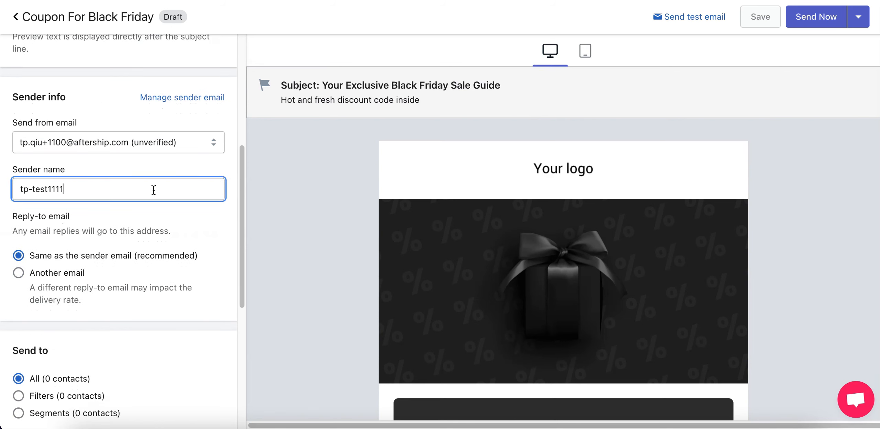
scroll(154, 190, down, 2)
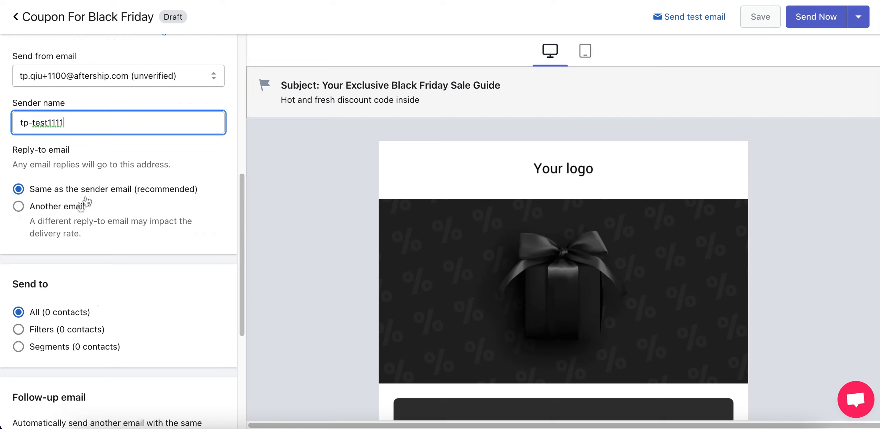
click(19, 207)
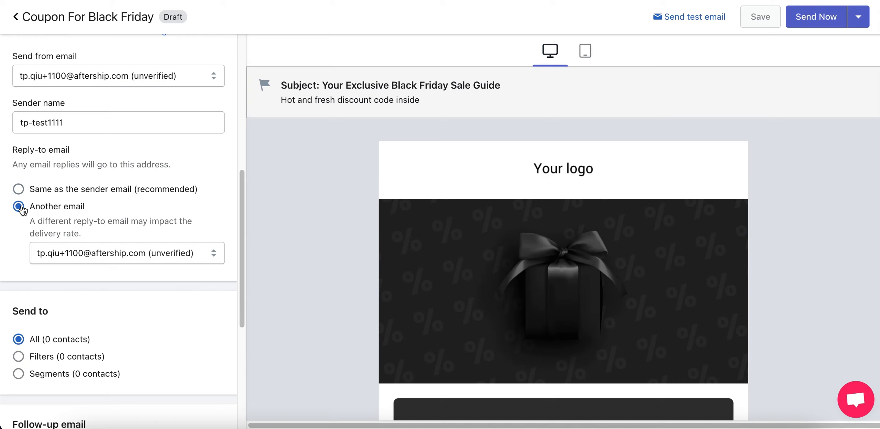
Step: Set the newsletter's recipients to Filters and add an Emails filter under campaign behavior
scroll(60, 315, down, 4)
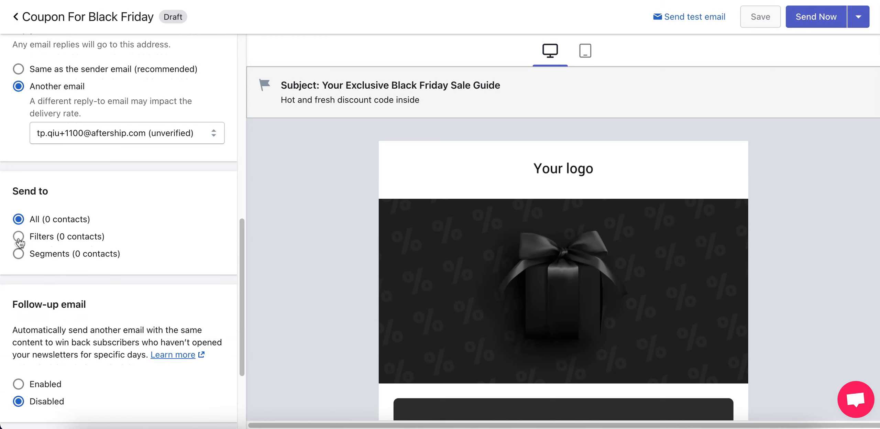
click(19, 236)
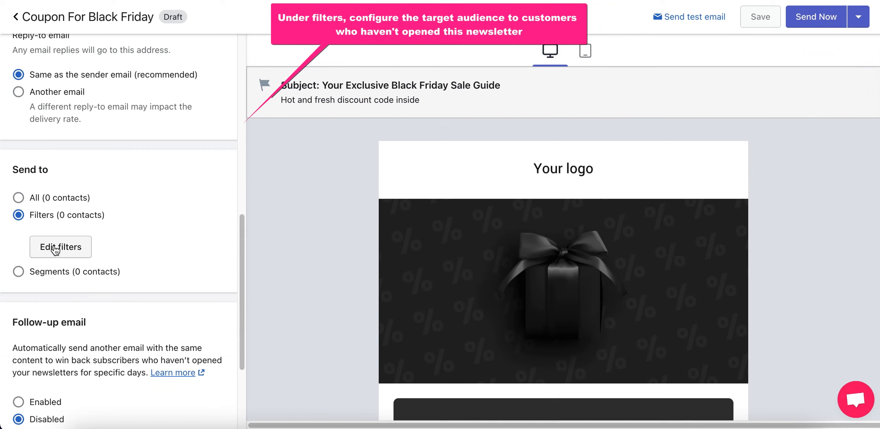
click(55, 247)
click(30, 118)
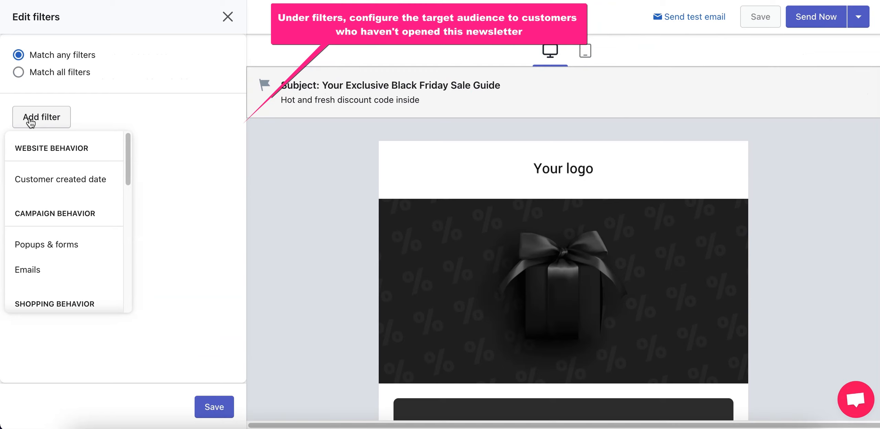
click(44, 271)
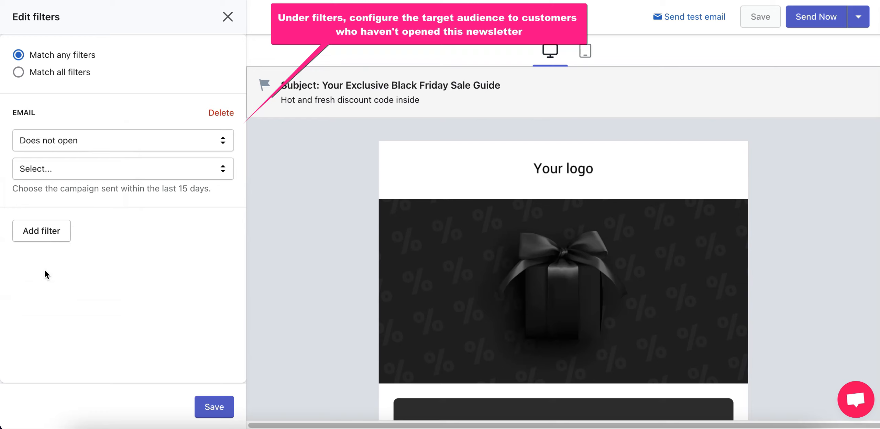
Step: Set the email filter to Does not open for the Newsletter campaign and save the filters
click(83, 141)
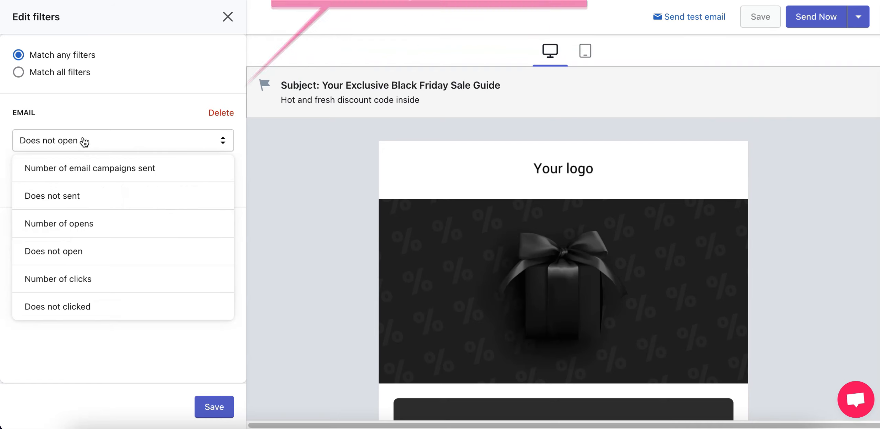
click(61, 256)
click(113, 173)
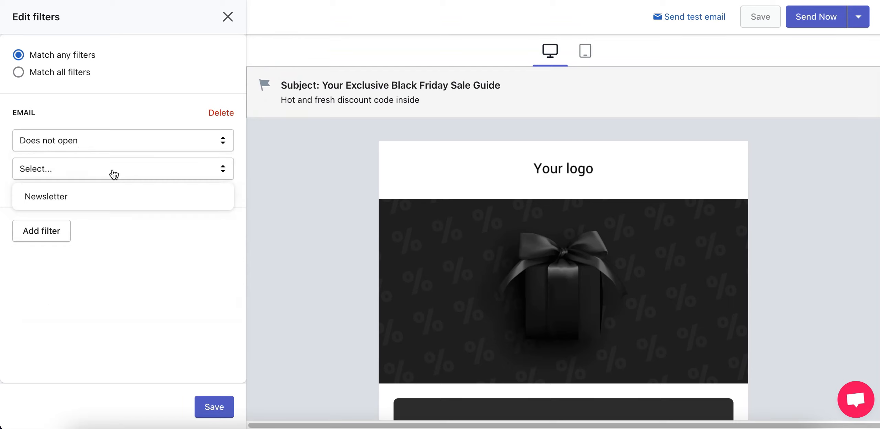
click(73, 199)
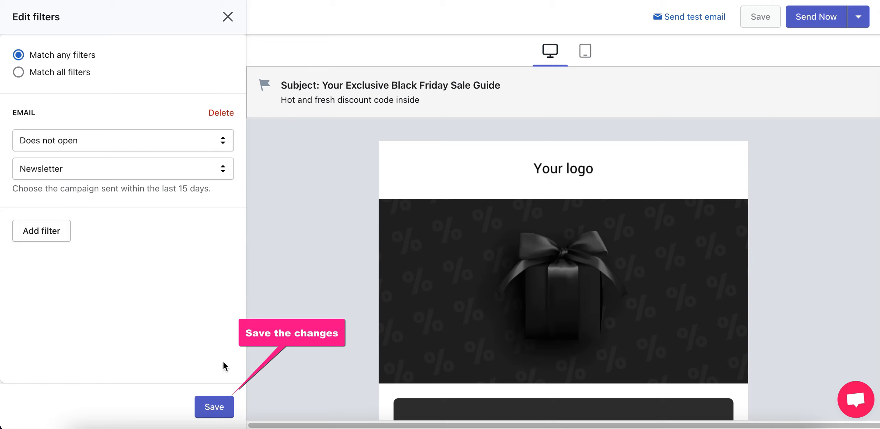
click(220, 413)
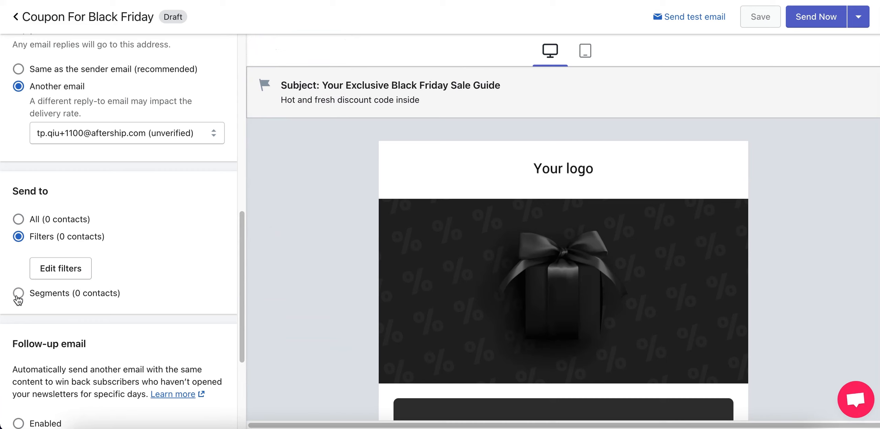
Step: Send the newsletter to Segments instead, choosing the Win-back opportunities segment
click(18, 296)
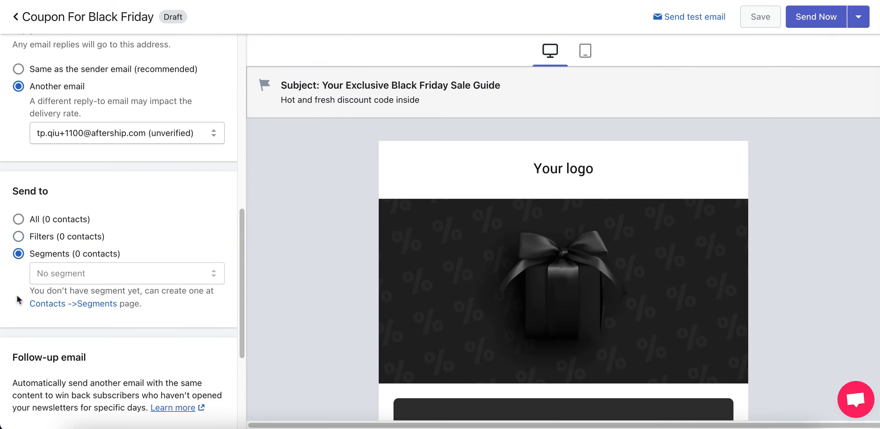
click(62, 276)
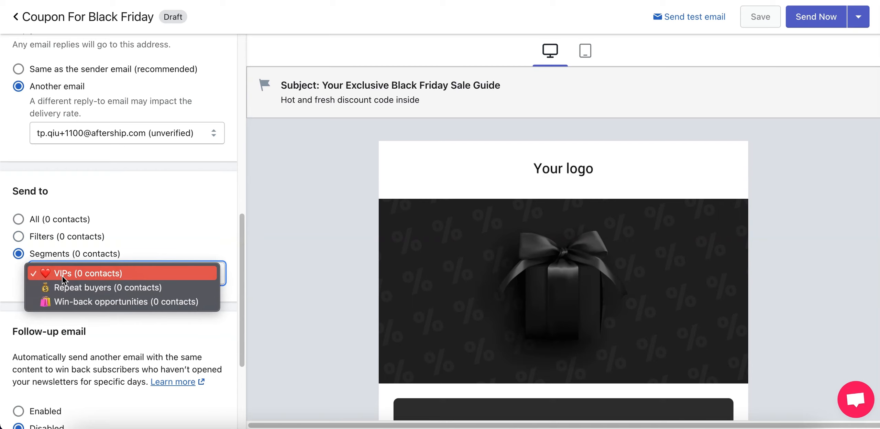
click(59, 304)
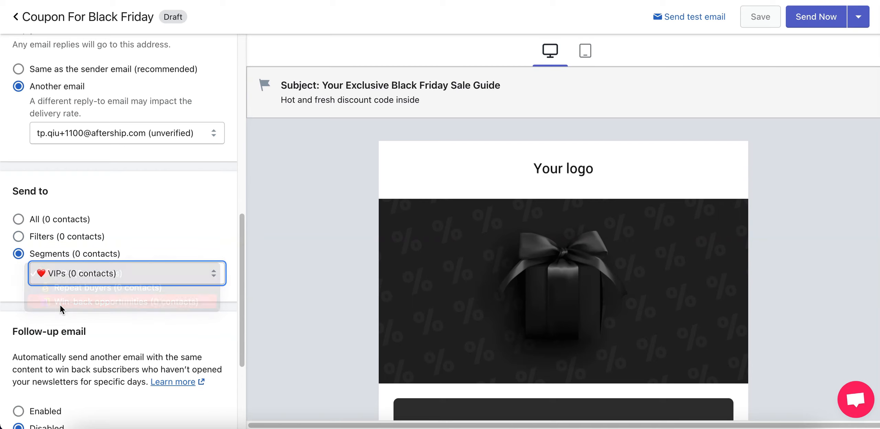
Step: Enable the automatic follow-up email for subscribers who do not open this newsletter
scroll(21, 260, down, 5)
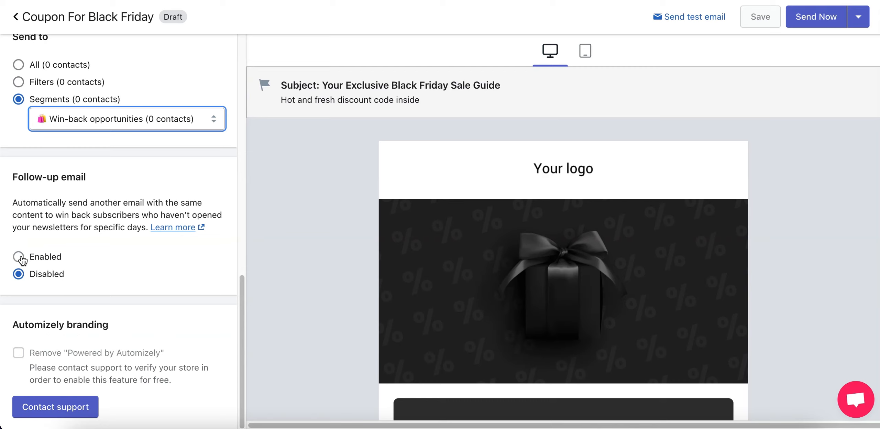
click(18, 257)
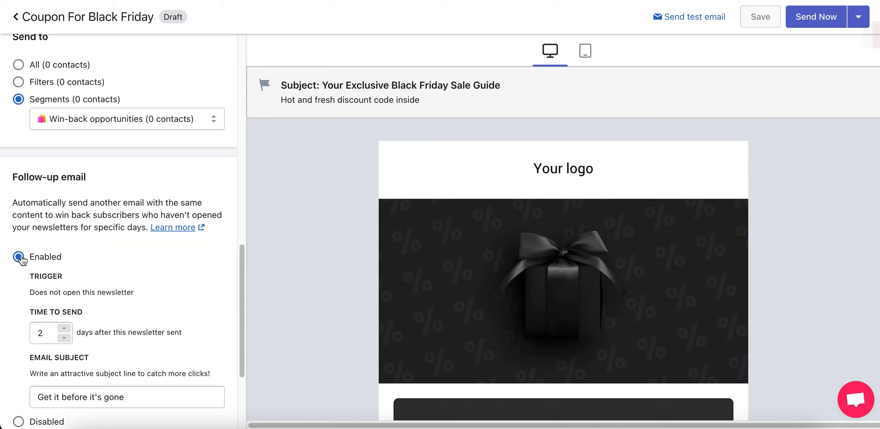
scroll(22, 260, down, 1)
scroll(22, 261, down, 3)
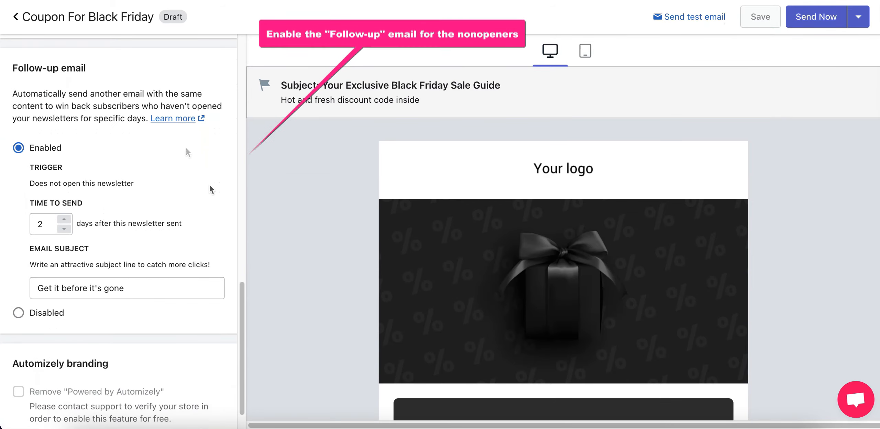
scroll(174, 284, up, 1)
drag(35, 197, 135, 200)
scroll(133, 198, down, 2)
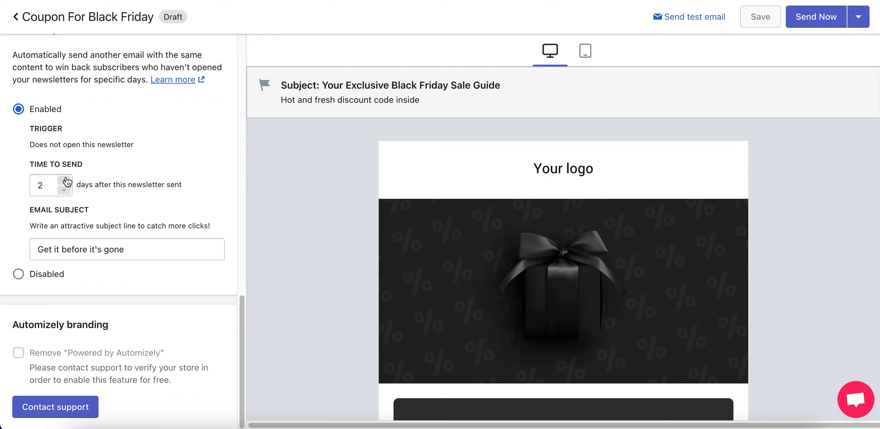
Step: Set the follow-up email to send 6 days after the newsletter with the subject "Get it before it's gone :)"
click(64, 179)
click(64, 179)
click(64, 180)
click(63, 180)
click(147, 250)
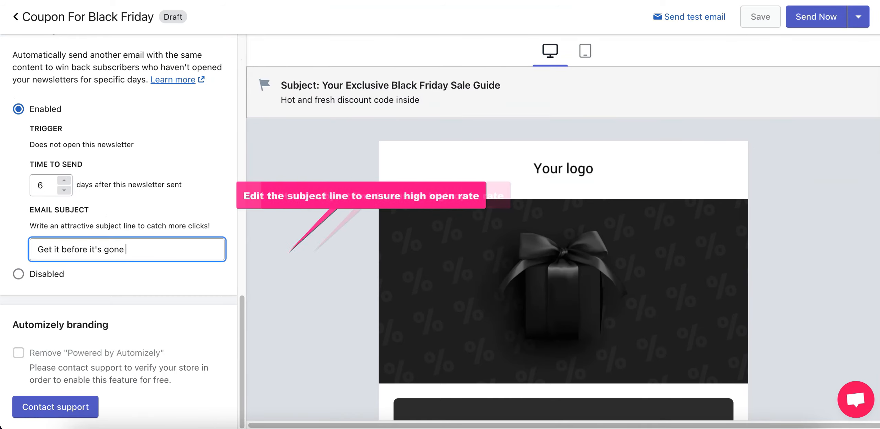
text(:))
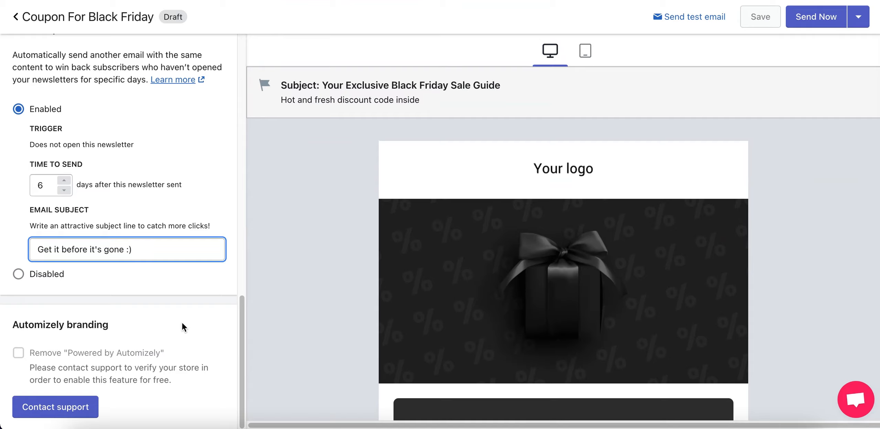
Step: Assign the Welcome-Popup coupon to the Coupon block in the newsletter's content and review the block's text and button settings
scroll(181, 322, up, 10)
scroll(181, 322, up, 3)
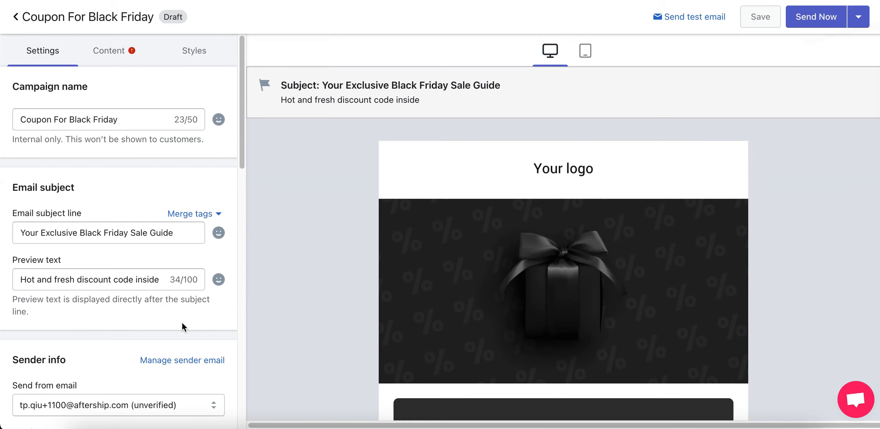
click(125, 54)
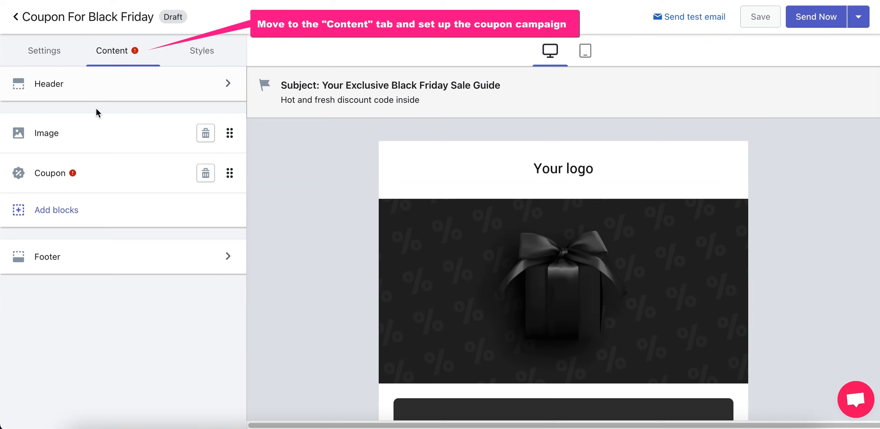
click(93, 185)
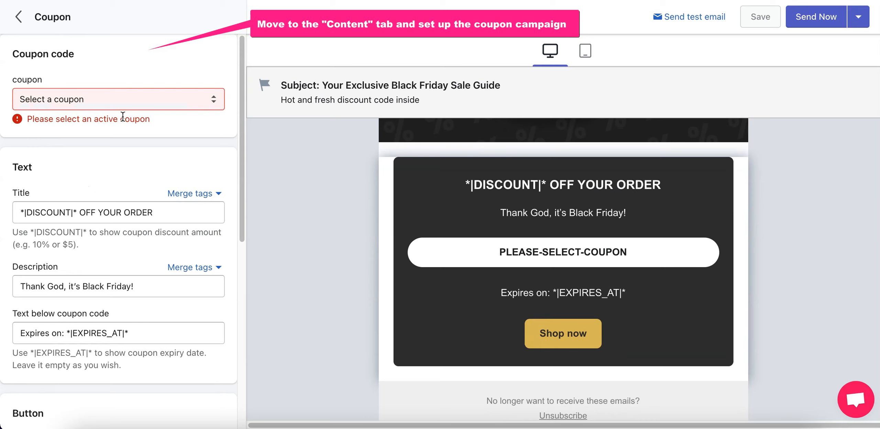
click(132, 100)
click(107, 116)
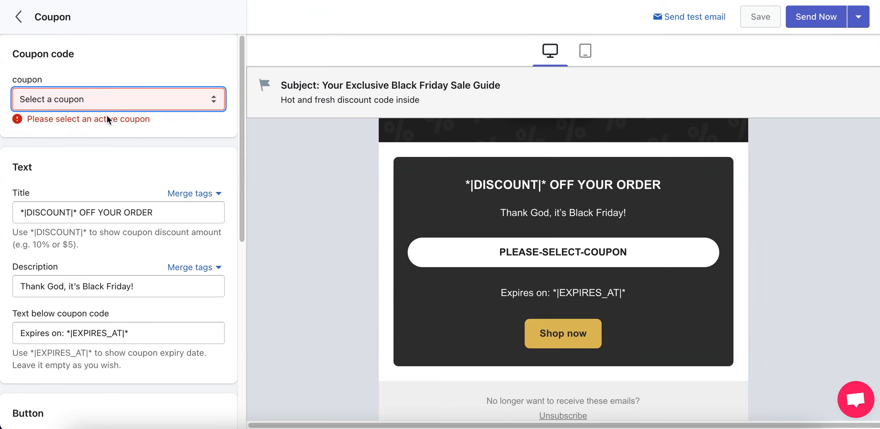
scroll(106, 116, down, 2)
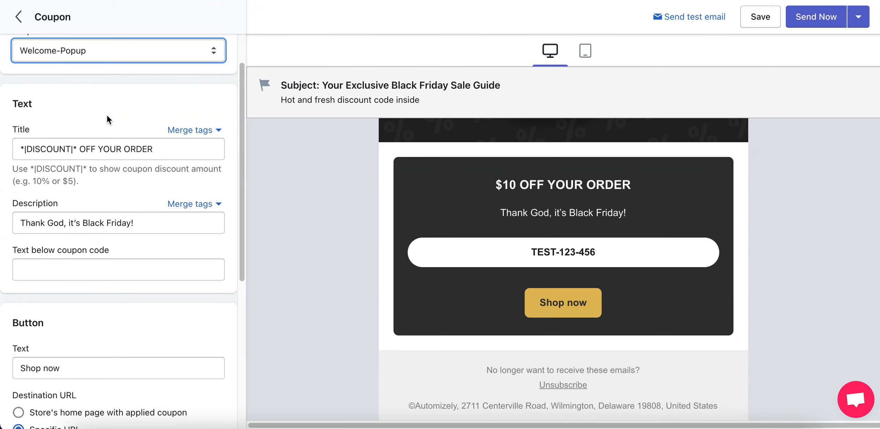
scroll(207, 117, down, 4)
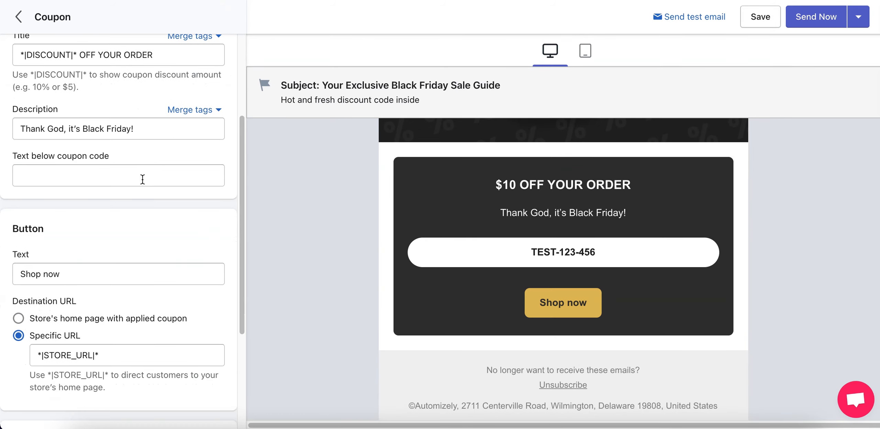
Step: Add the text "get it now!" below the coupon code and finish reviewing the Coupon block's button and style settings
click(142, 179)
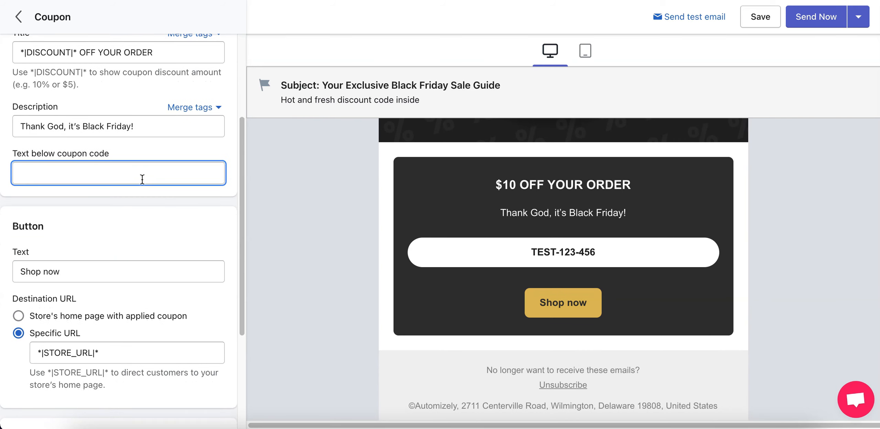
text(get it now)
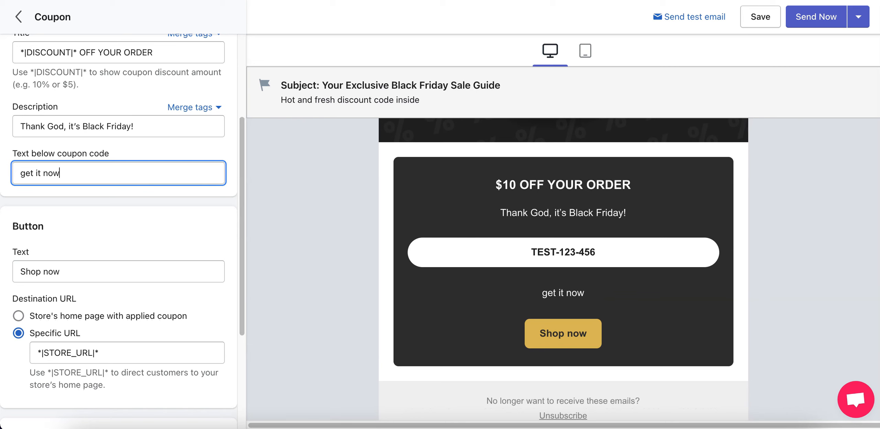
text(!)
scroll(69, 235, down, 2)
click(135, 277)
scroll(139, 273, down, 3)
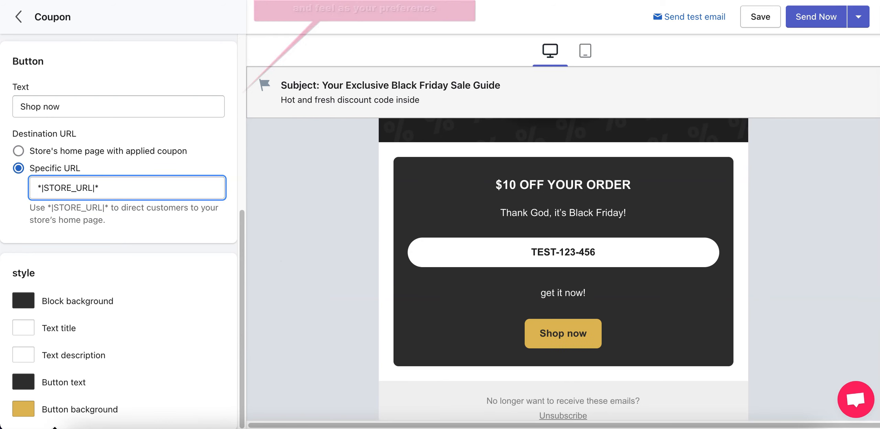
scroll(184, 407, up, 10)
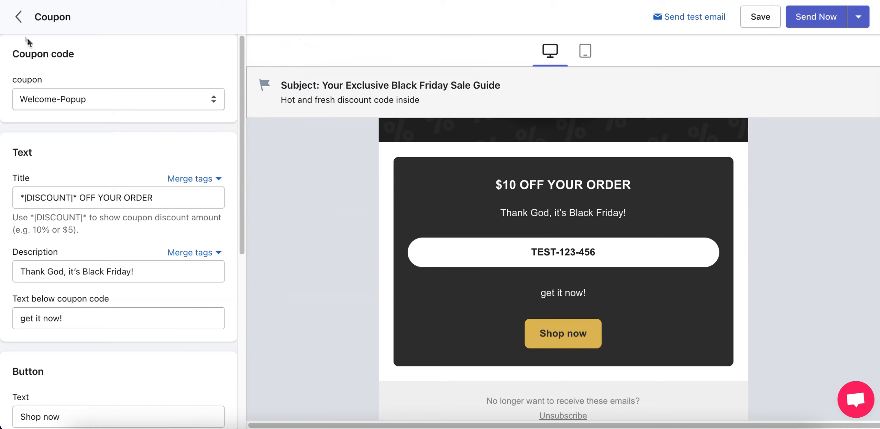
click(19, 18)
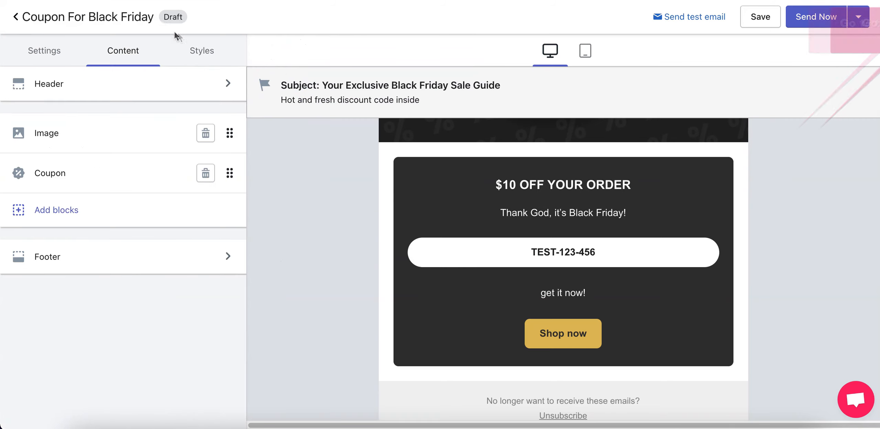
Step: Review the newsletter's font and color styles and return to its general settings
click(198, 55)
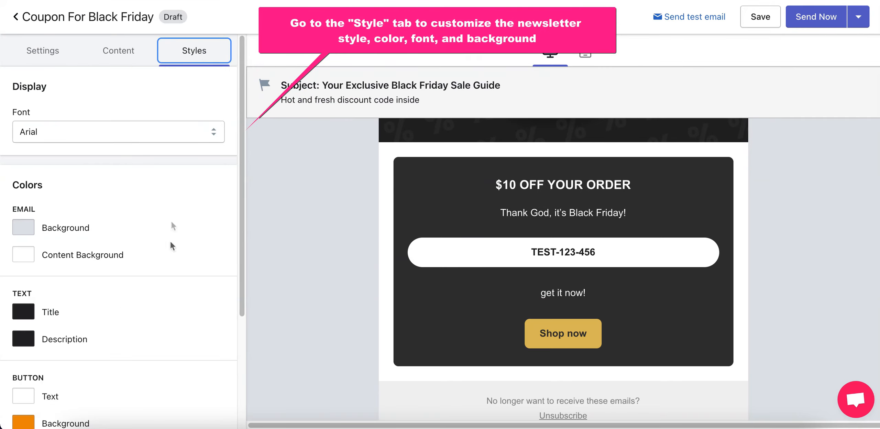
scroll(88, 392, down, 3)
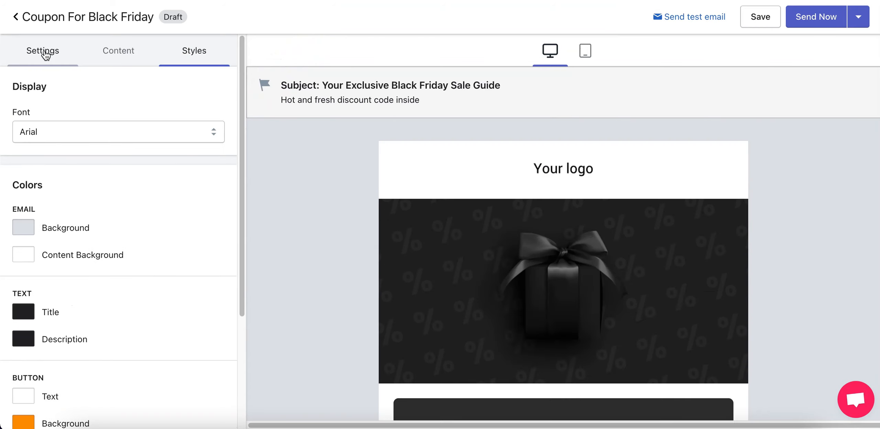
click(43, 51)
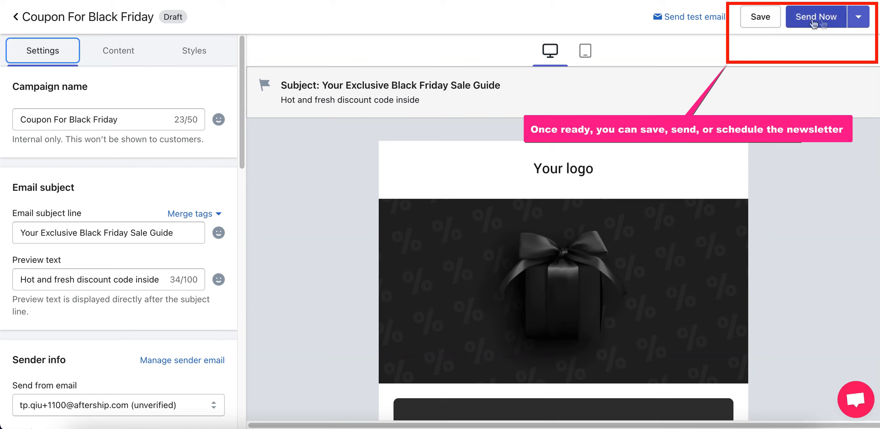
Step: Check the scheduling option, but send the Coupon For Black Friday newsletter immediately and view the newsletter list
click(858, 20)
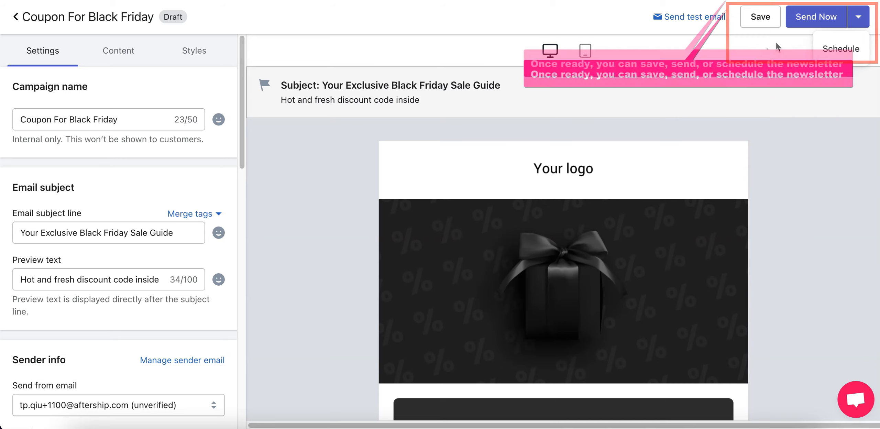
click(757, 63)
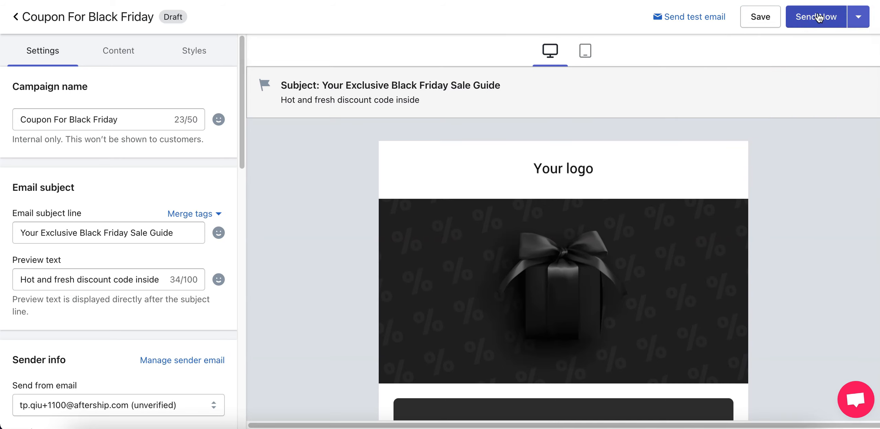
click(818, 18)
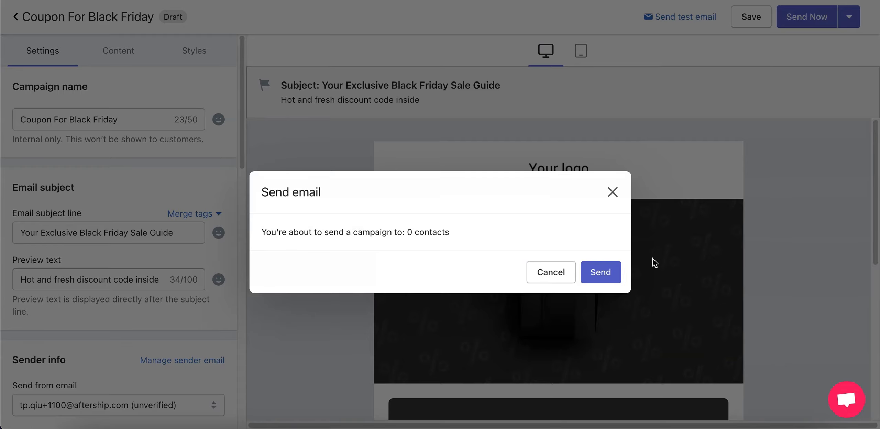
click(606, 277)
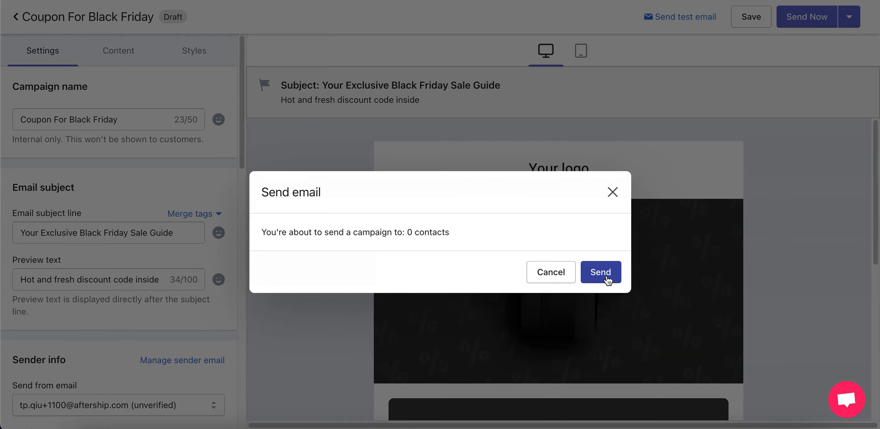
scroll(606, 275, down, 10)
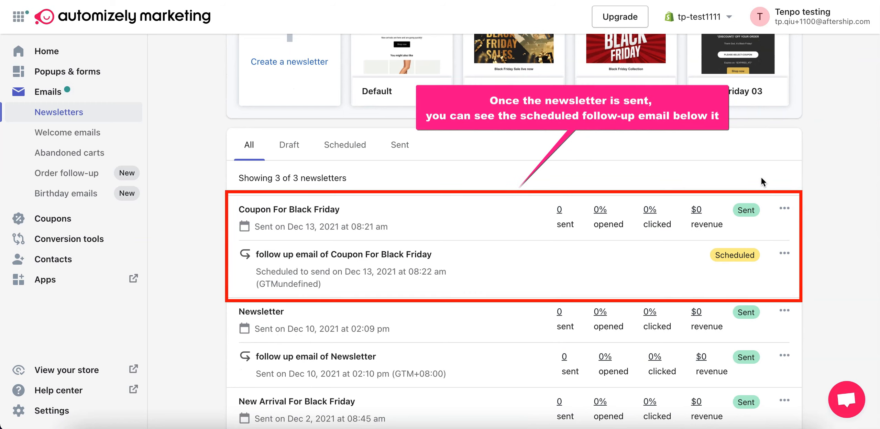
Step: Start a follow-up email for the already sent New Arrival For Black Friday newsletter and review its preview
scroll(760, 176, down, 1)
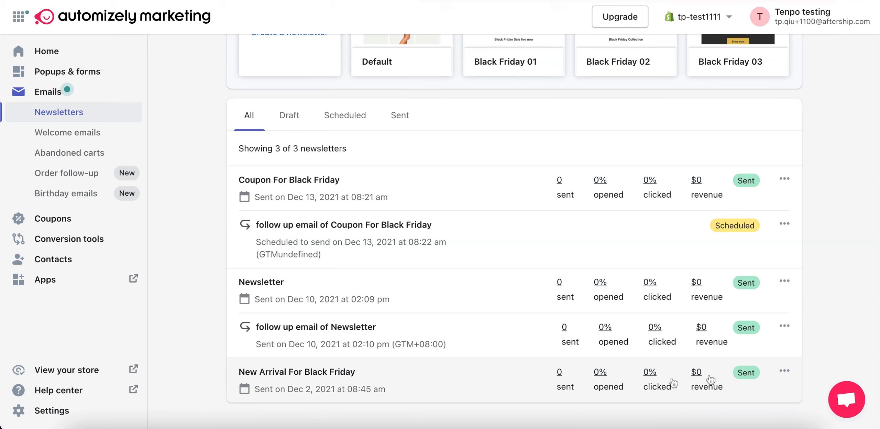
click(783, 372)
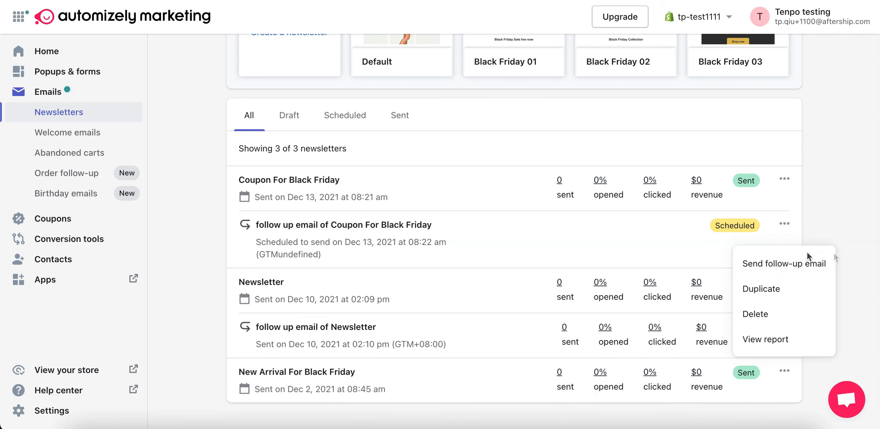
click(779, 268)
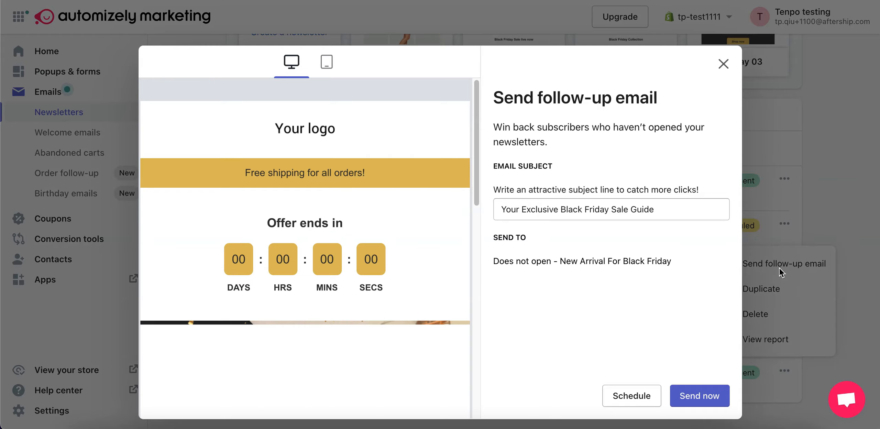
scroll(361, 296, down, 6)
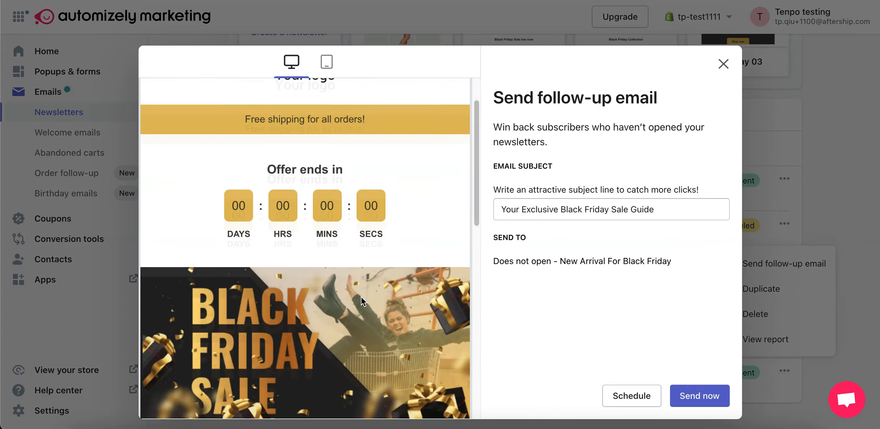
scroll(362, 297, down, 8)
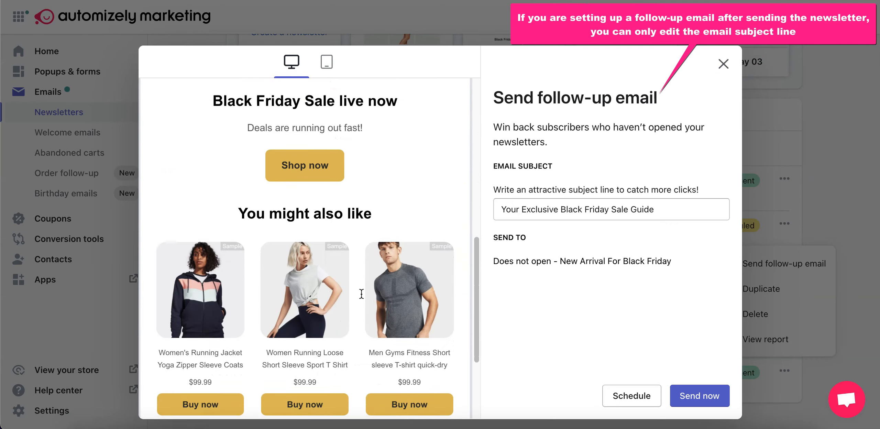
Step: Set the follow-up email's subject to "Your Exclusive Black Friday Sale Guide is Here!", send it immediately and check the newsletter list
click(681, 209)
triple_click(681, 209)
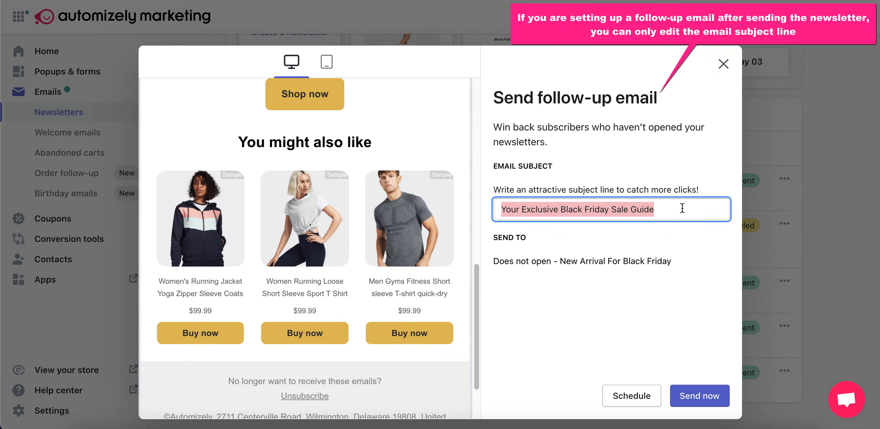
click(682, 208)
text(is Here)
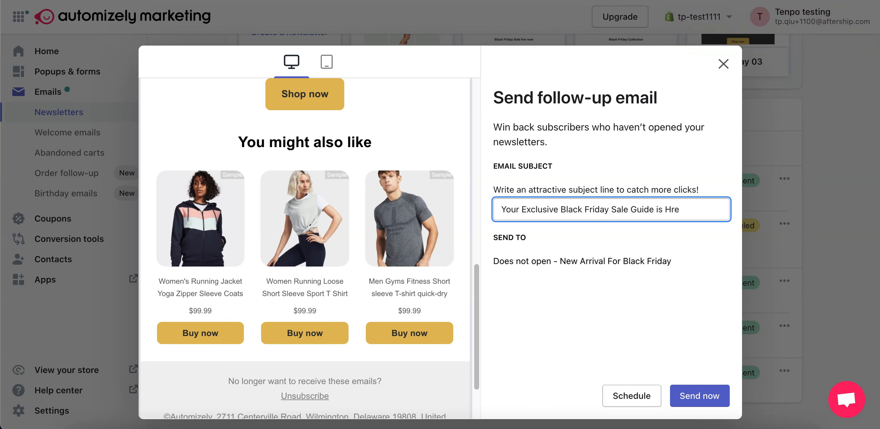
text(!)
click(705, 400)
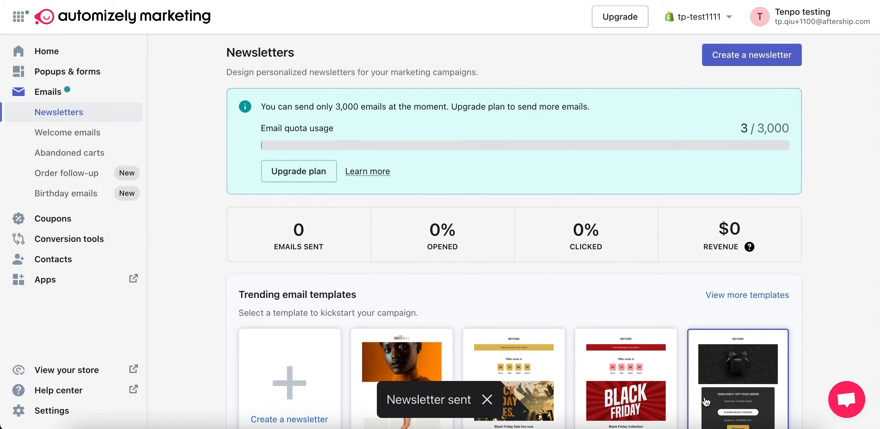
scroll(706, 401, down, 10)
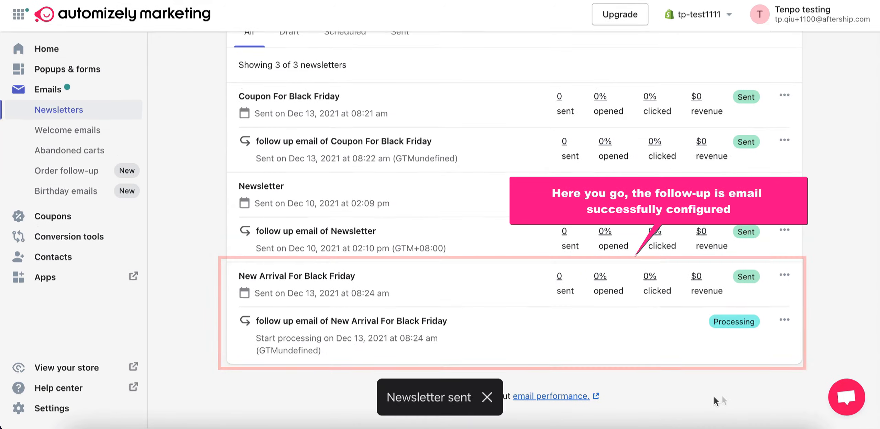